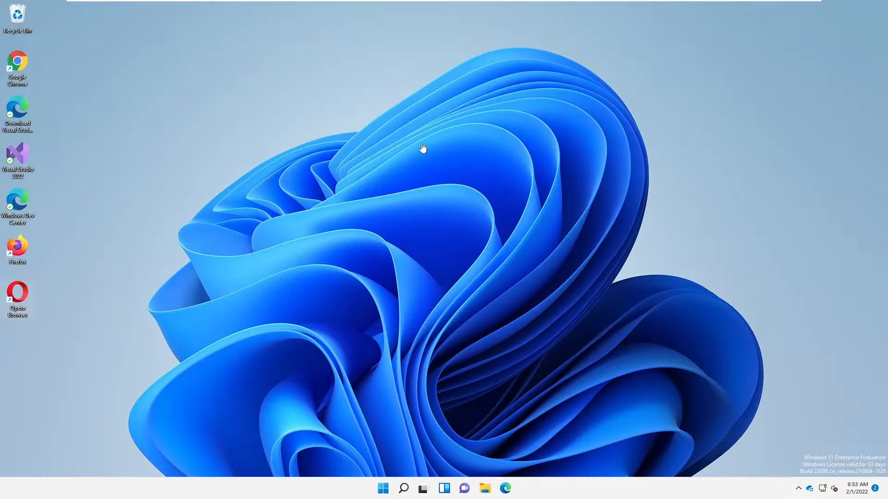
Open Computer Management and a separate Event Viewer window
{"action": "right_click", "coordinate": [382, 489]}
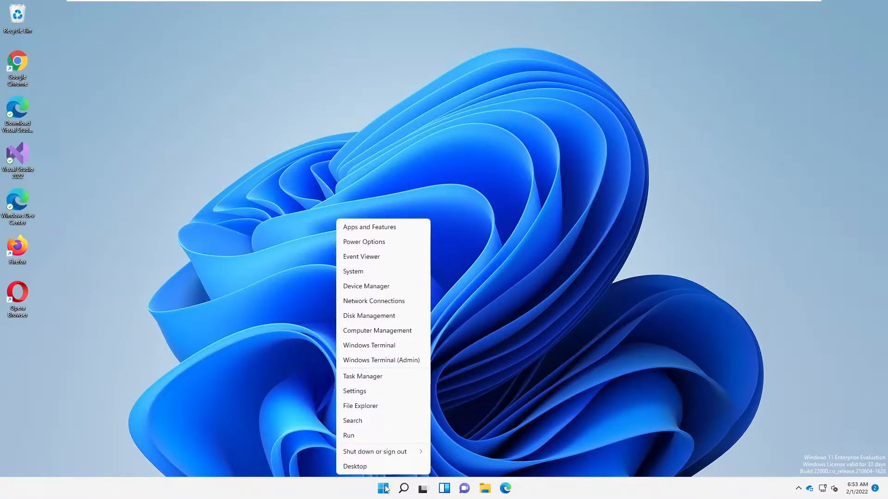
{"action": "left_click", "coordinate": [378, 331]}
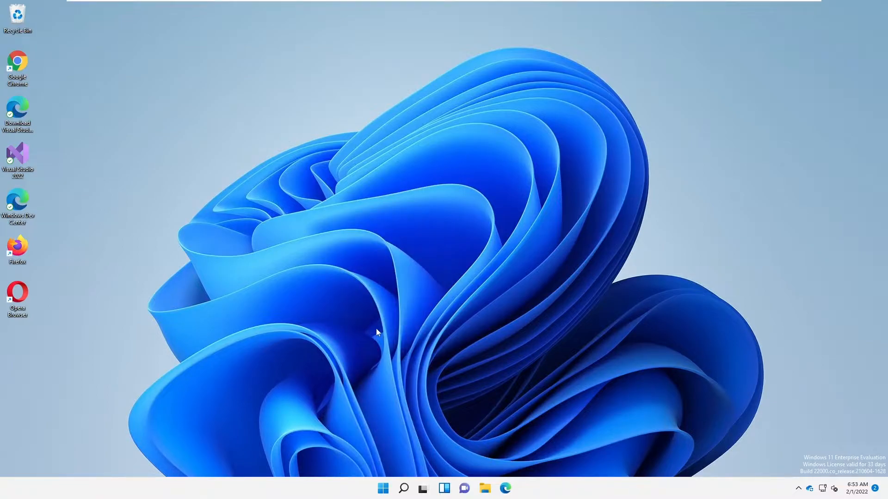
{"action": "right_click", "coordinate": [384, 491]}
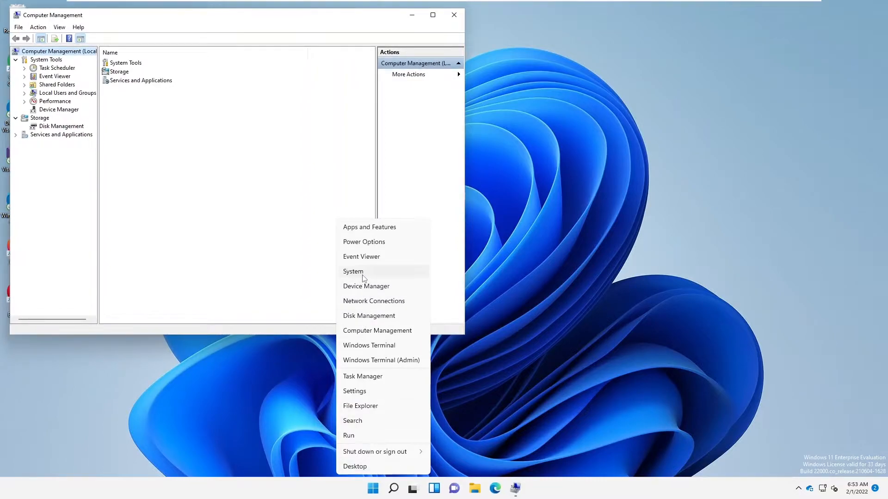
{"action": "left_click", "coordinate": [362, 257]}
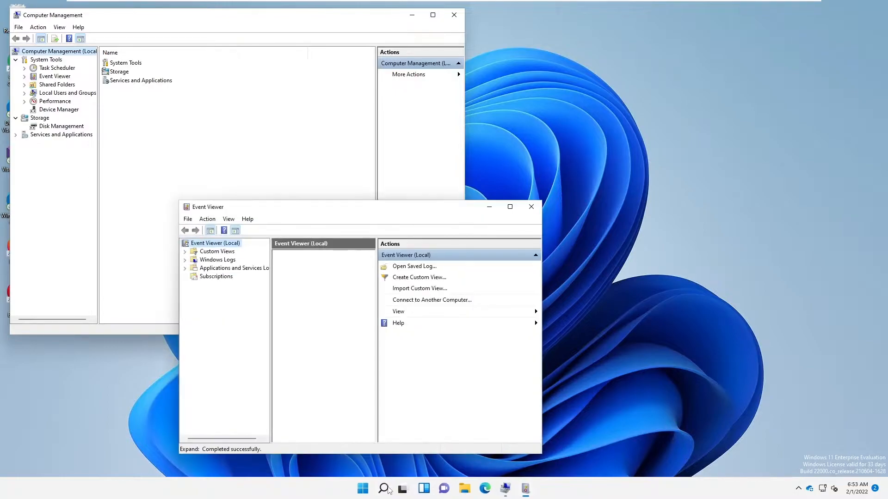
Search Windows for "event v" to locate the Event Viewer app, and close the search without launching it
{"action": "left_click", "coordinate": [384, 489]}
{"action": "type", "text": "e"}
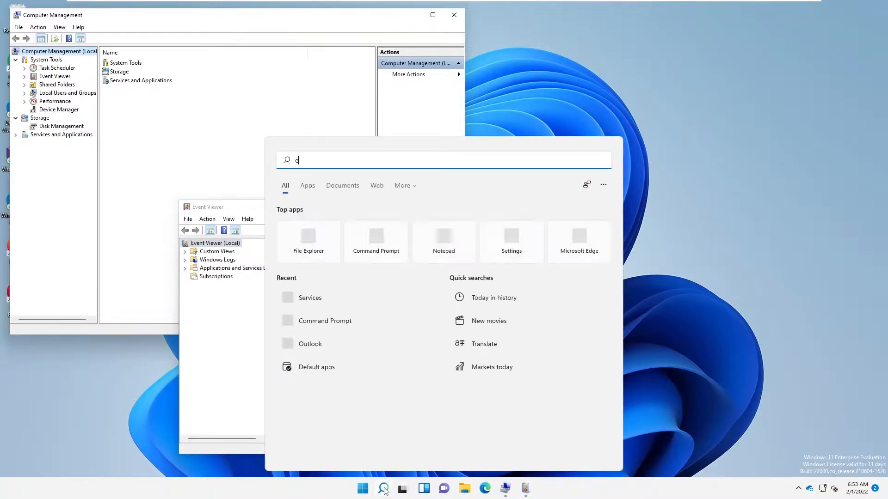
{"action": "type", "text": "vent v"}
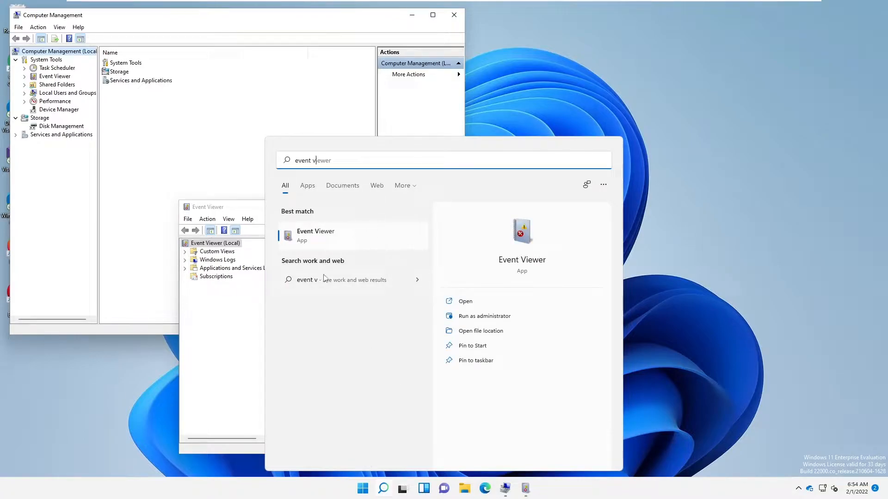
{"action": "left_click", "coordinate": [218, 319]}
Move the Event Viewer window clear of Computer Management and display the Event Viewer node under System Tools there
{"action": "mouse_move", "coordinate": [292, 210]}
{"action": "left_mouse_down"}
{"action": "mouse_move", "coordinate": [500, 185]}
{"action": "mouse_move", "coordinate": [531, 142]}
{"action": "left_mouse_up"}
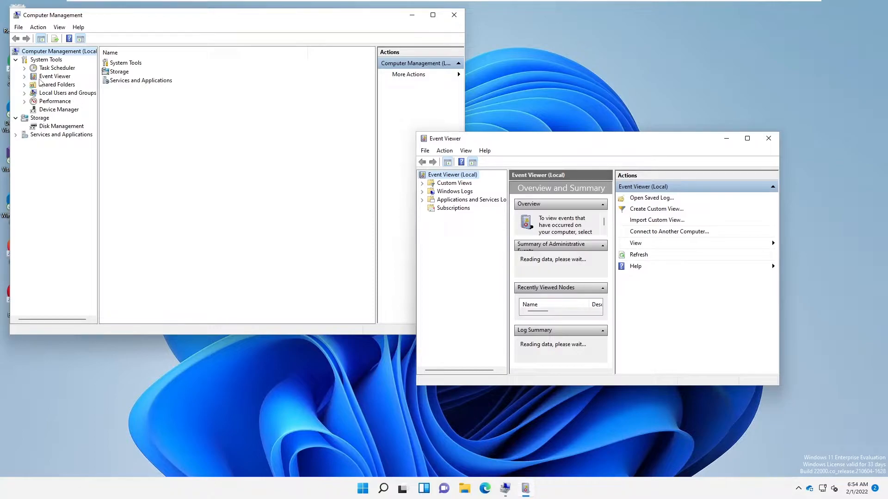
{"action": "left_click", "coordinate": [35, 79]}
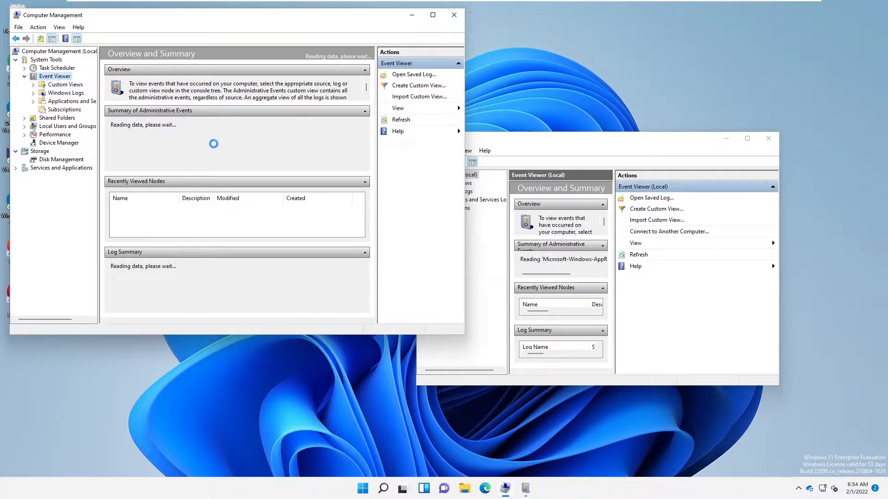
Maximize the standalone Event Viewer, browse the Administrative Events custom view and expand Windows Logs
{"action": "left_click", "coordinate": [747, 139]}
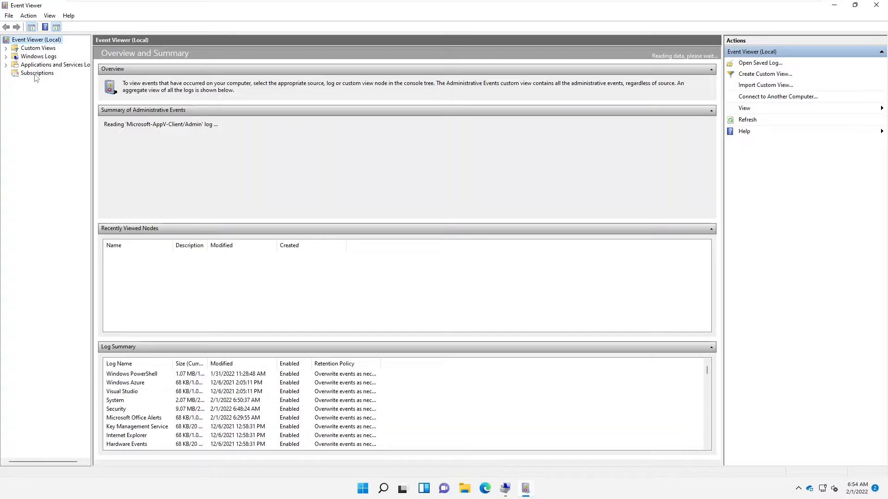
{"action": "left_click", "coordinate": [5, 48]}
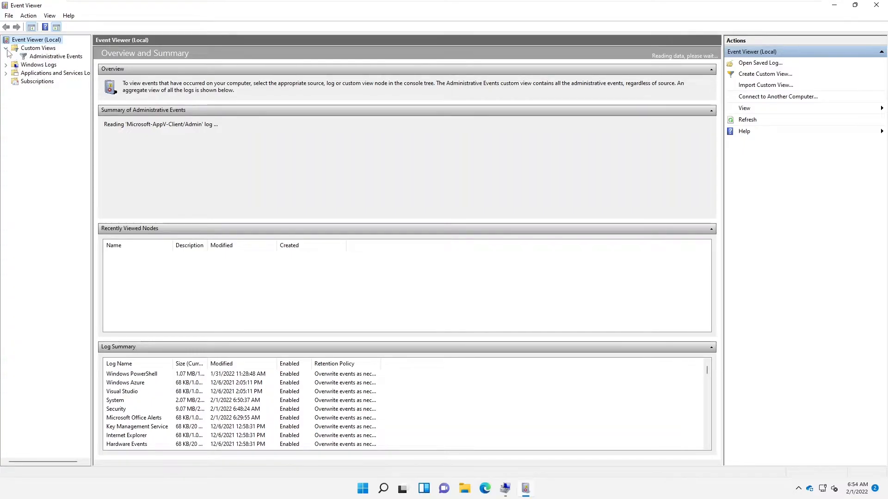
{"action": "left_click", "coordinate": [55, 56]}
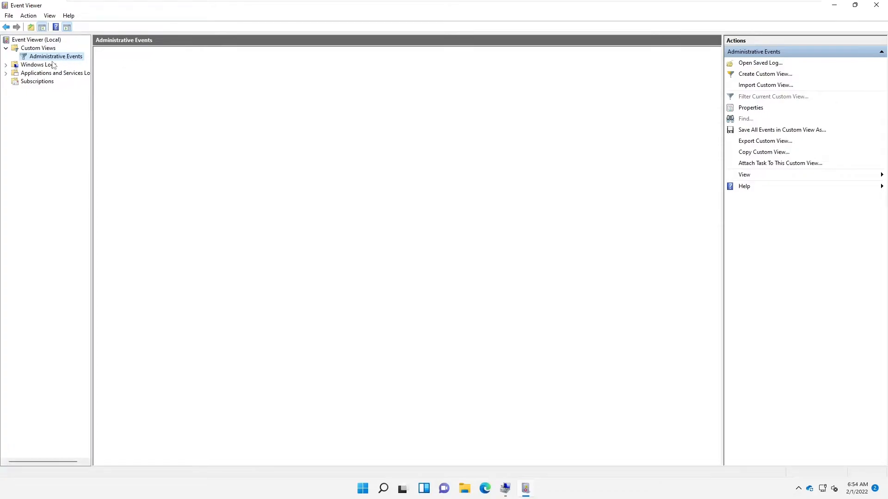
{"action": "left_click", "coordinate": [6, 66]}
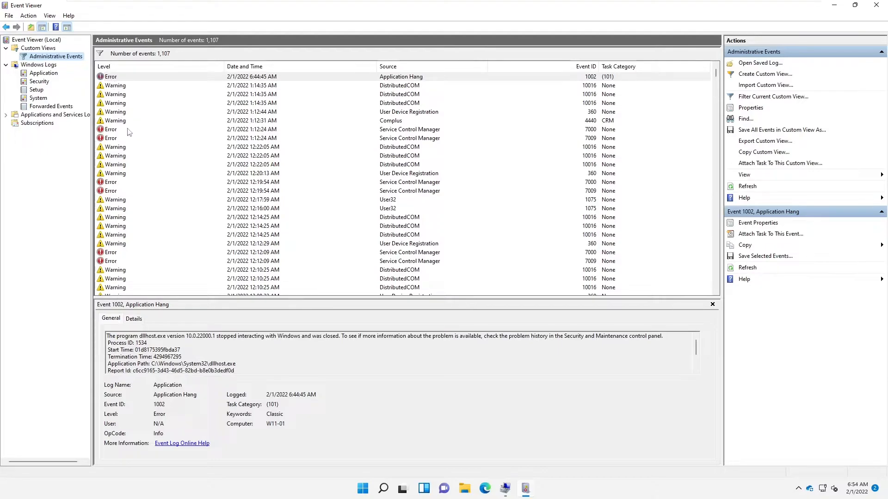
{"action": "scroll", "coordinate": [132, 144], "scroll_direction": "down", "scroll_amount": 6}
{"action": "scroll", "coordinate": [133, 146], "scroll_direction": "down", "scroll_amount": 20}
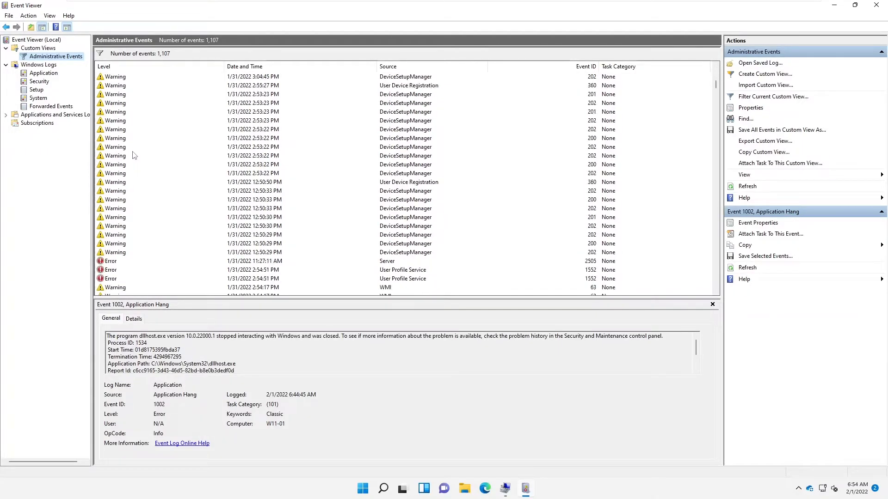
View the Application log and inspect recent Windows Error Reporting, Security-SPP, RestartManager and Outlook events
{"action": "left_click", "coordinate": [39, 74]}
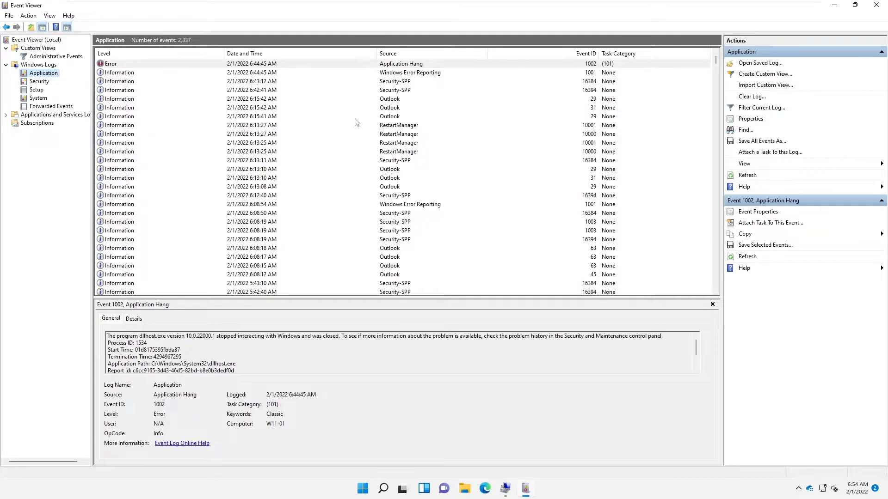
{"action": "left_click", "coordinate": [412, 75]}
{"action": "left_click", "coordinate": [402, 82]}
{"action": "left_click", "coordinate": [398, 125]}
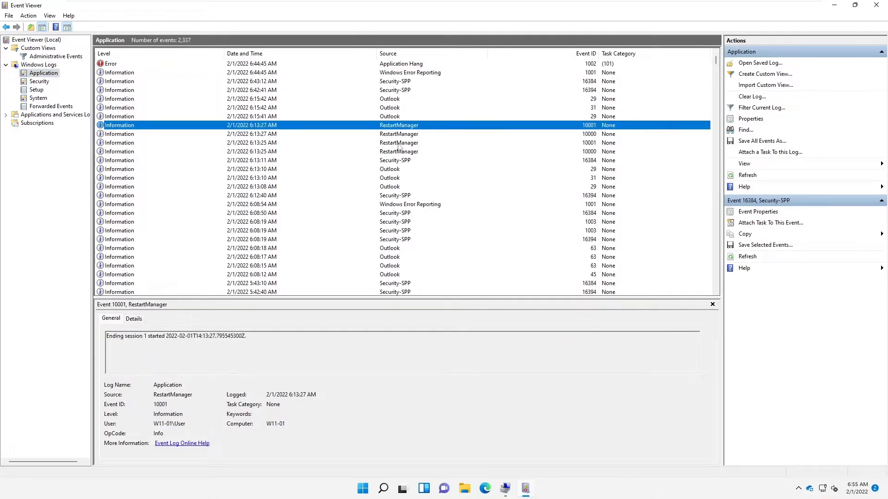
{"action": "left_click", "coordinate": [395, 170]}
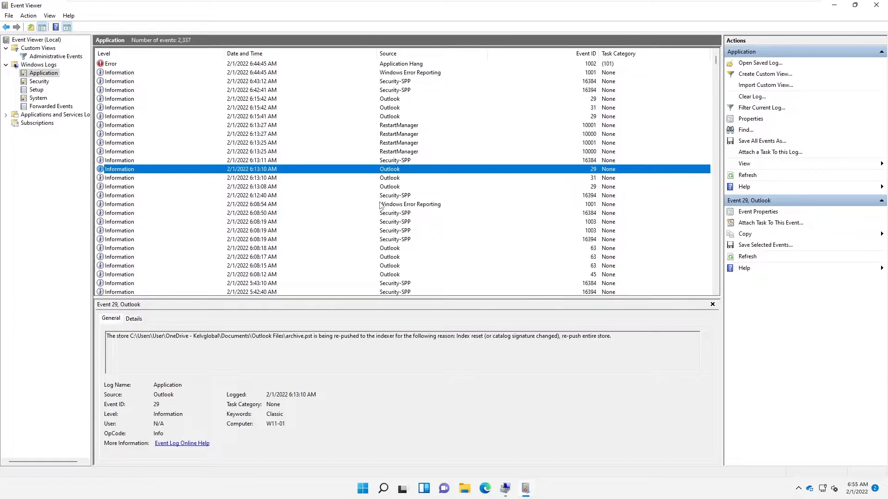
{"action": "left_click", "coordinate": [385, 179]}
{"action": "left_click", "coordinate": [389, 187]}
Inspect the Defrag event further down in the Application log
{"action": "scroll", "coordinate": [390, 221], "scroll_direction": "down", "scroll_amount": 4}
{"action": "scroll", "coordinate": [387, 226], "scroll_direction": "down", "scroll_amount": 6}
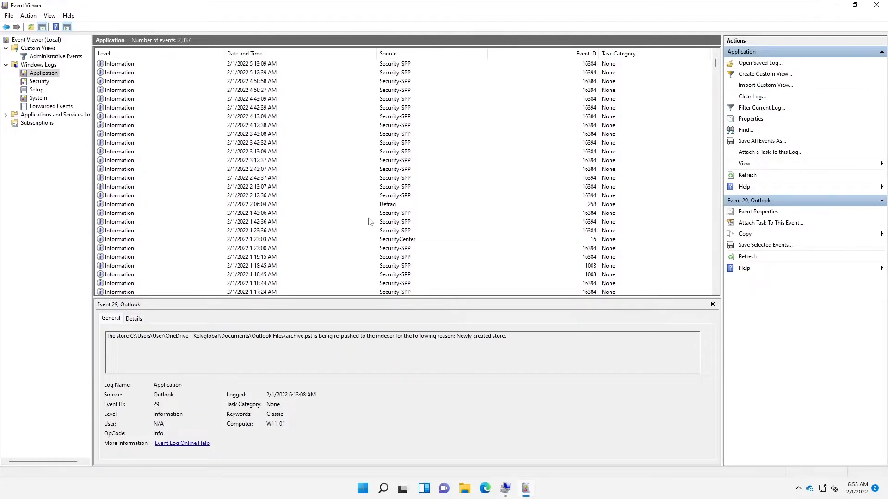
{"action": "left_click", "coordinate": [391, 205]}
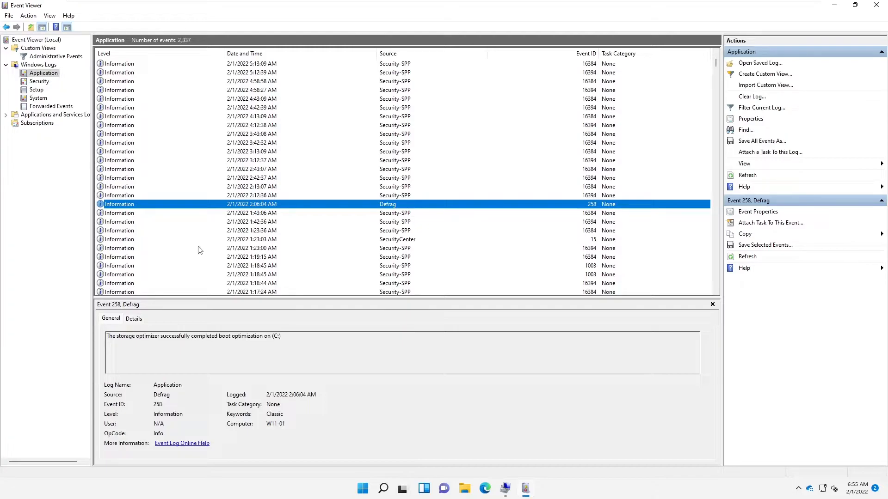
View the Security log and read through the full description of the newest Logon event, ID 4624
{"action": "left_click", "coordinate": [40, 83]}
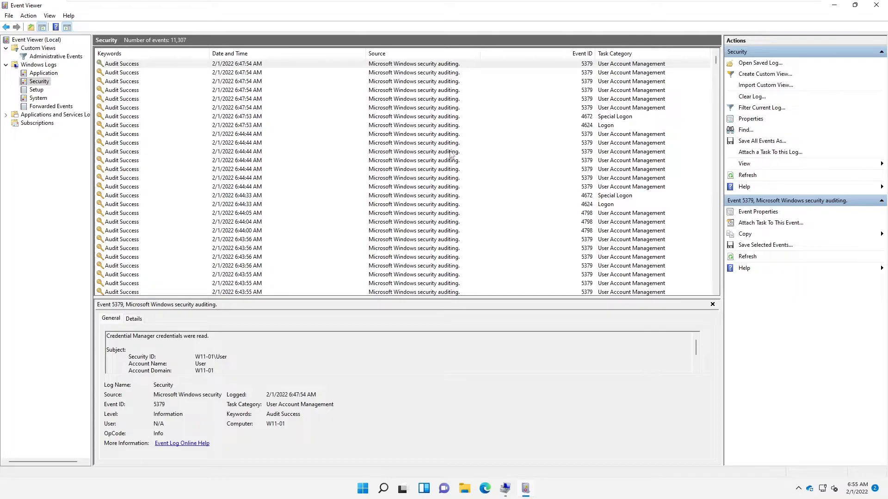
{"action": "left_click", "coordinate": [603, 124]}
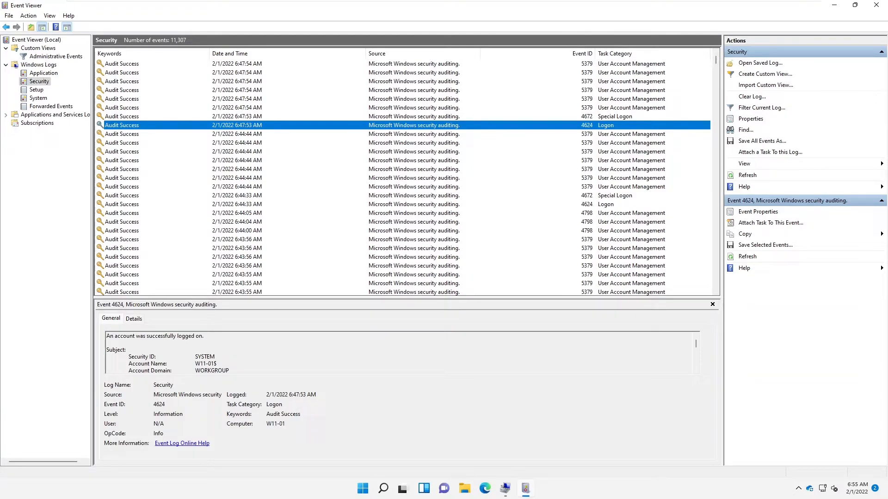
{"action": "left_click", "coordinate": [173, 336]}
{"action": "scroll", "coordinate": [172, 335], "scroll_direction": "down", "scroll_amount": 2}
{"action": "scroll", "coordinate": [172, 336], "scroll_direction": "up", "scroll_amount": 1}
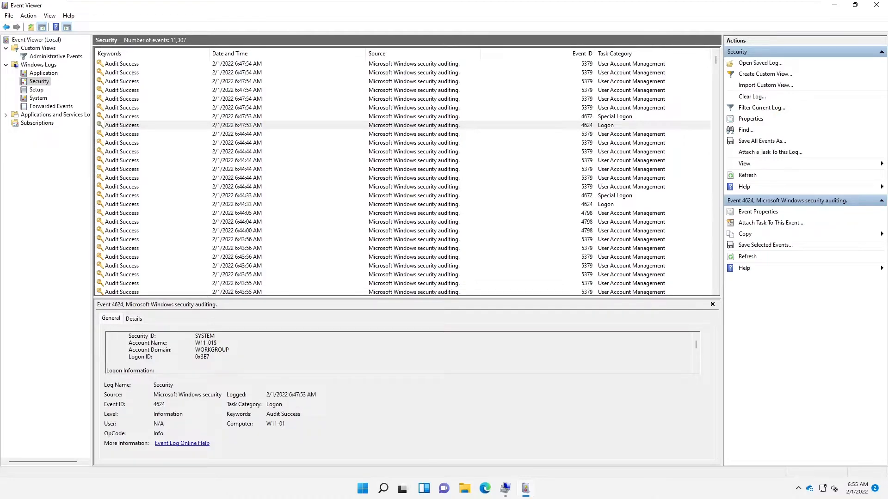
{"action": "scroll", "coordinate": [400, 352], "scroll_direction": "down", "scroll_amount": 5}
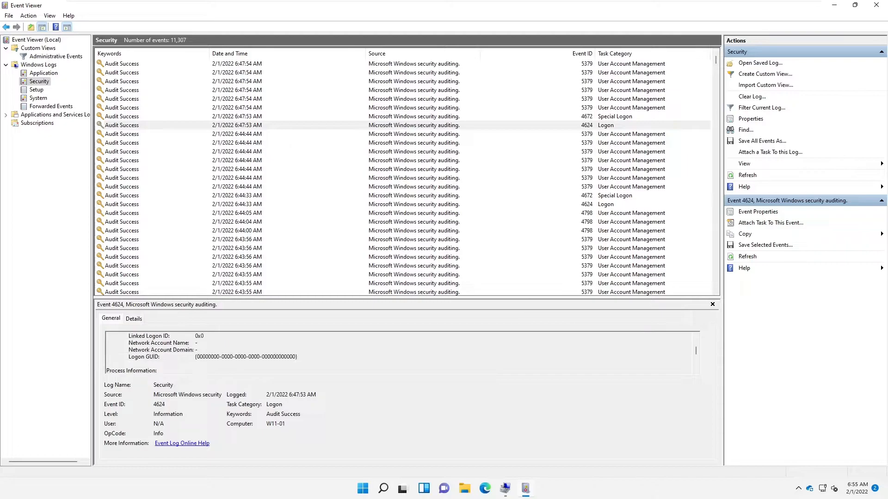
{"action": "scroll", "coordinate": [400, 352], "scroll_direction": "down", "scroll_amount": 3}
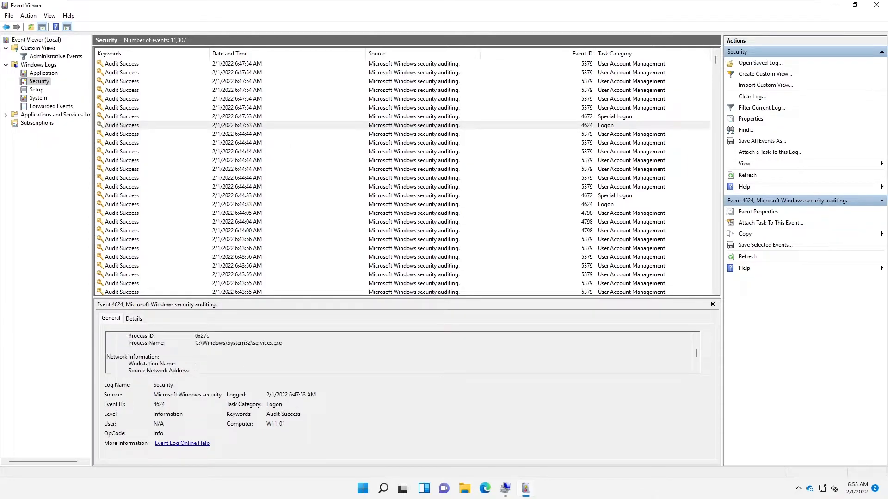
{"action": "scroll", "coordinate": [400, 352], "scroll_direction": "down", "scroll_amount": 6}
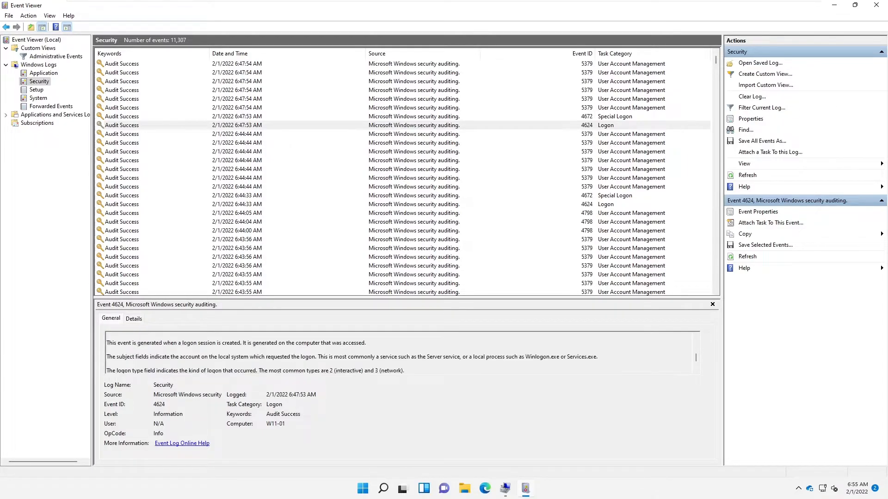
Inspect the newest Special Logon event, ID 4672, and read through its list of assigned privileges
{"action": "left_click", "coordinate": [607, 118]}
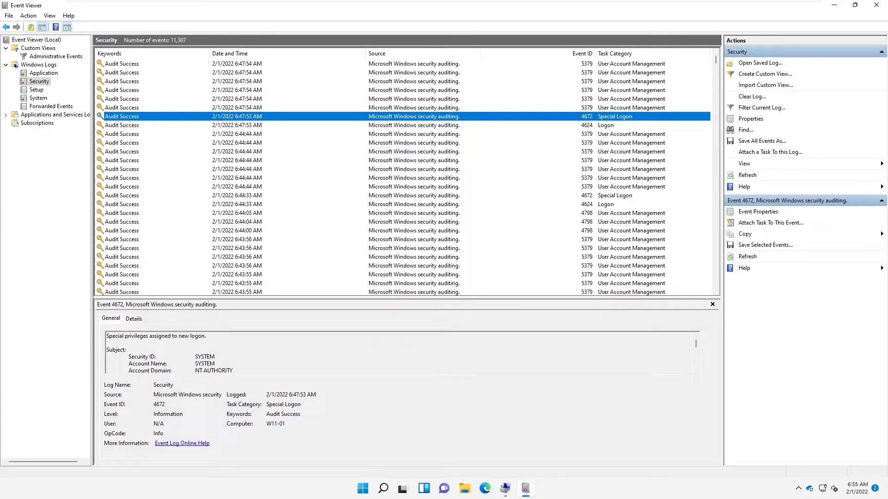
{"action": "scroll", "coordinate": [400, 352], "scroll_direction": "down", "scroll_amount": 2}
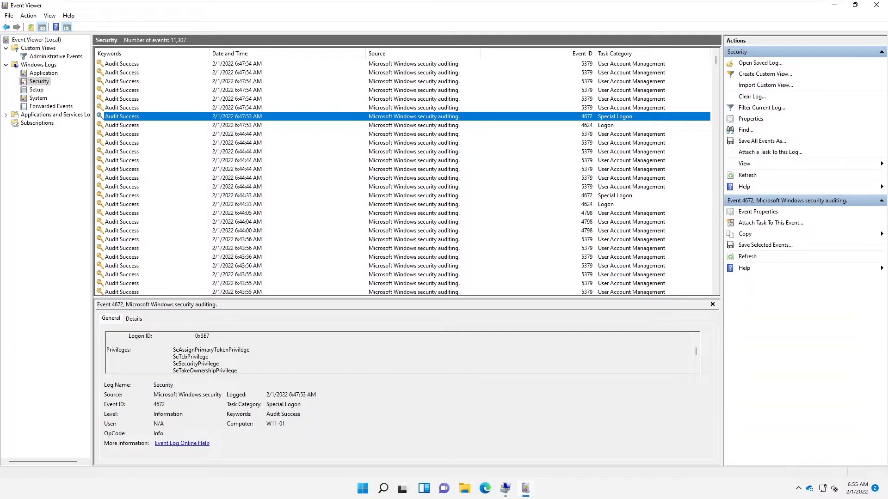
{"action": "scroll", "coordinate": [400, 353], "scroll_direction": "down", "scroll_amount": 1}
{"action": "scroll", "coordinate": [400, 353], "scroll_direction": "down", "scroll_amount": 1}
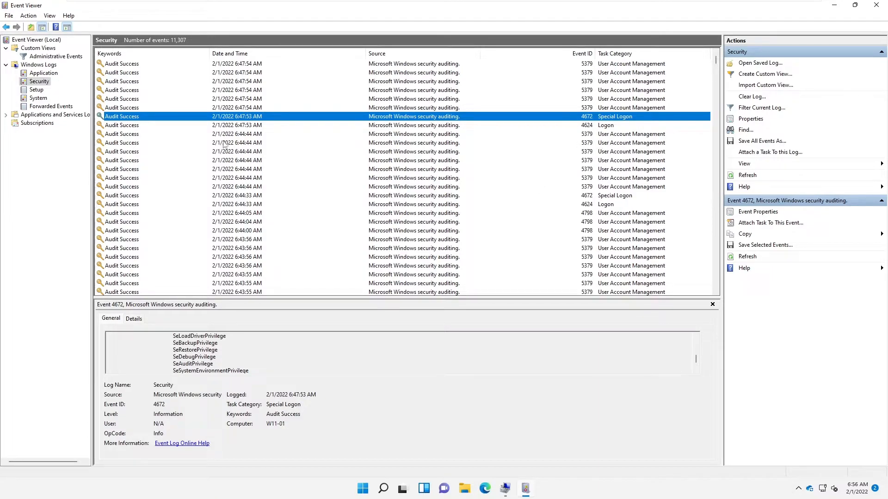
Inspect the account details of a 6:44:44 AM User Account Management event and browse older Security log entries
{"action": "left_click", "coordinate": [604, 146]}
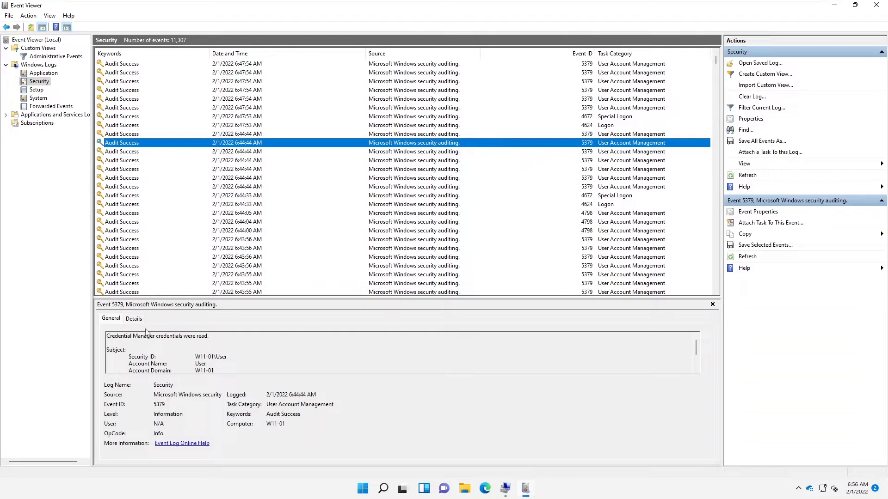
{"action": "scroll", "coordinate": [398, 353], "scroll_direction": "down", "scroll_amount": 2}
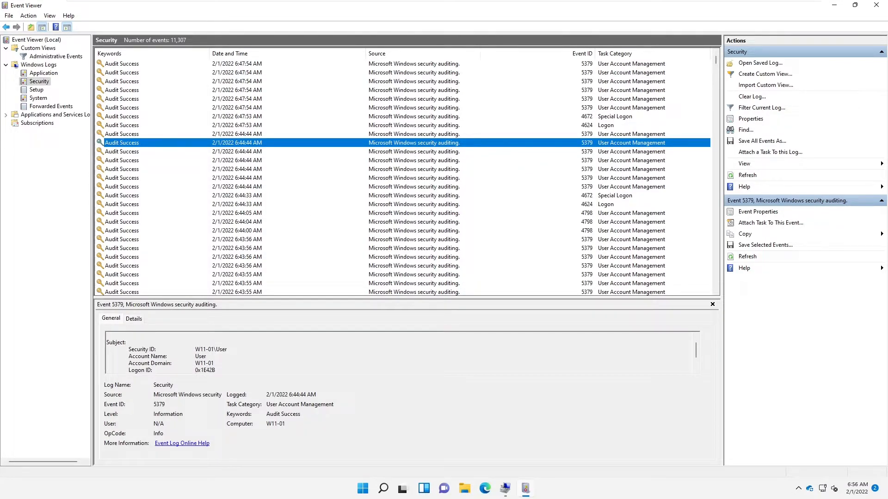
{"action": "left_click_drag", "start_coordinate": [173, 356], "coordinate": [207, 363]}
{"action": "scroll", "coordinate": [235, 180], "scroll_direction": "down", "scroll_amount": 3}
{"action": "scroll", "coordinate": [234, 180], "scroll_direction": "down", "scroll_amount": 8}
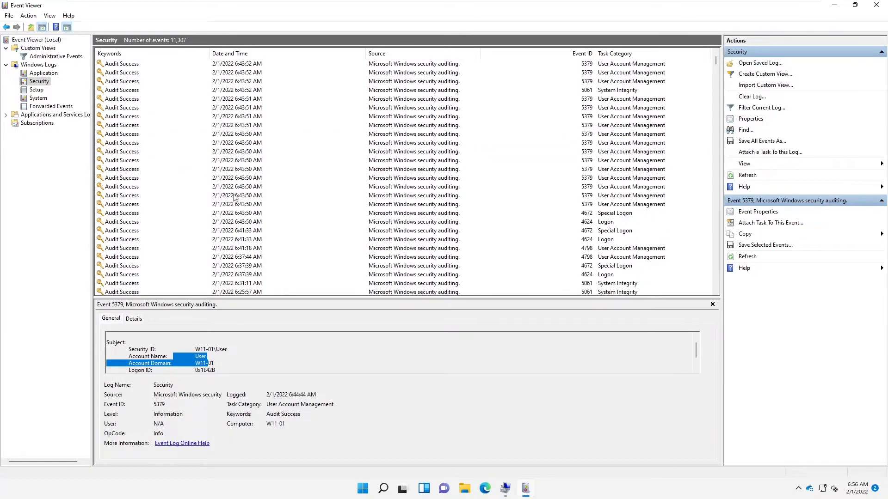
{"action": "scroll", "coordinate": [235, 199], "scroll_direction": "down", "scroll_amount": 6}
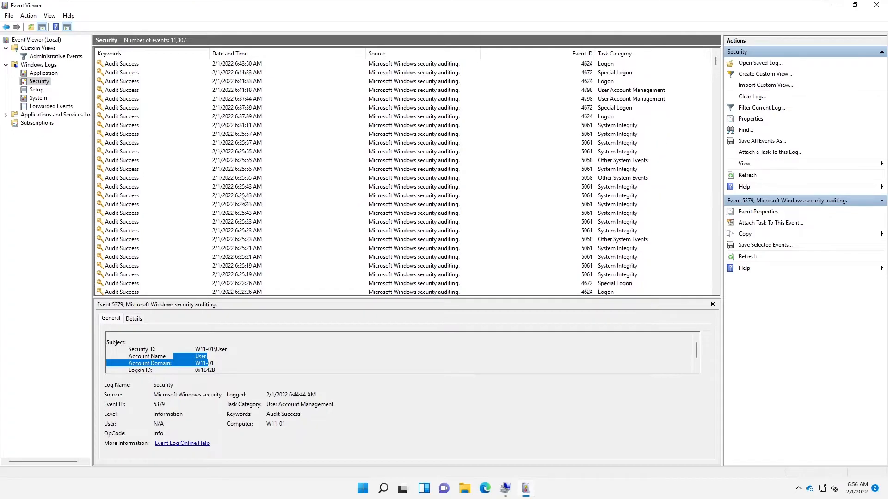
{"action": "scroll", "coordinate": [239, 201], "scroll_direction": "down", "scroll_amount": 1}
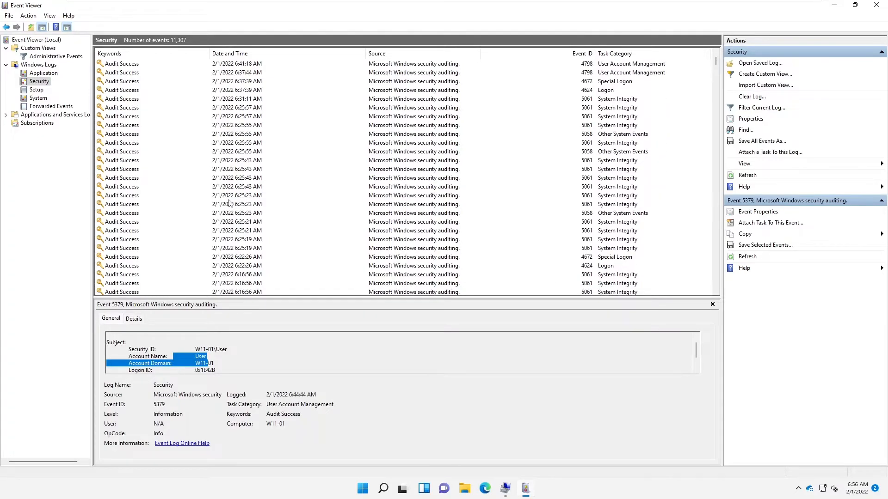
View the Setup log and inspect the Servicing events of 12/6/2021 at 2:14:32 PM and 1:32:45 PM
{"action": "left_click", "coordinate": [37, 90]}
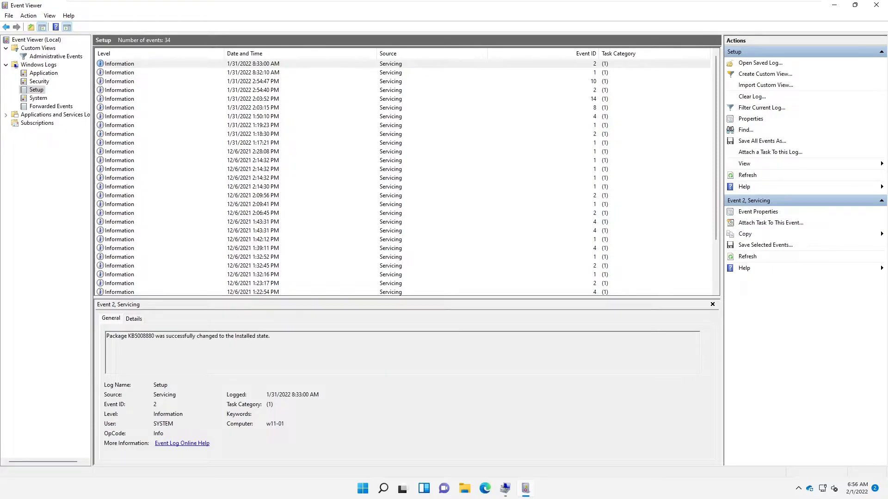
{"action": "left_click", "coordinate": [136, 178]}
{"action": "scroll", "coordinate": [136, 194], "scroll_direction": "down", "scroll_amount": 2}
{"action": "scroll", "coordinate": [136, 199], "scroll_direction": "down", "scroll_amount": 1}
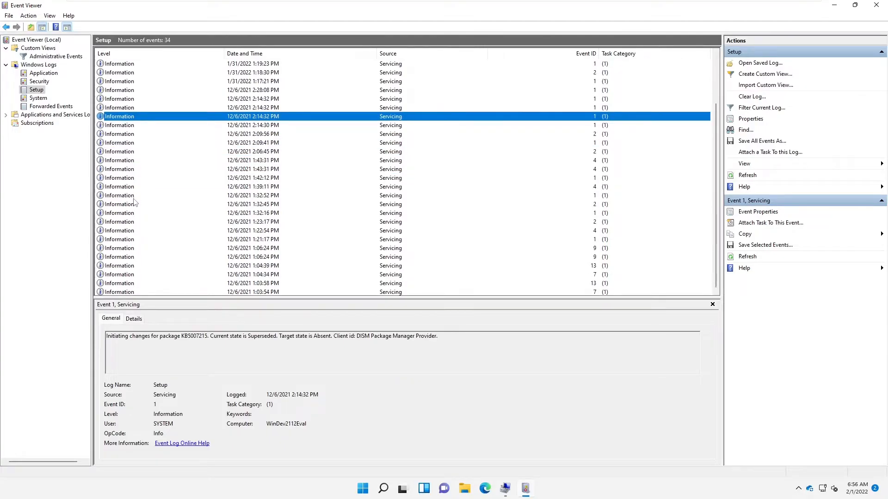
{"action": "left_click", "coordinate": [134, 204]}
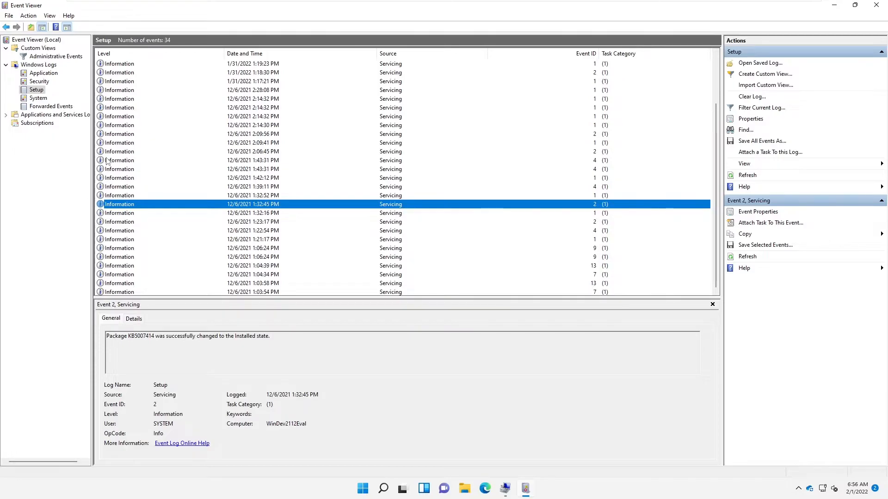
View the System log, inspect a 1:14:35 AM DistributedCOM warning and the 1:12:24 AM error with ID 7000, and browse older entries
{"action": "left_click", "coordinate": [39, 98]}
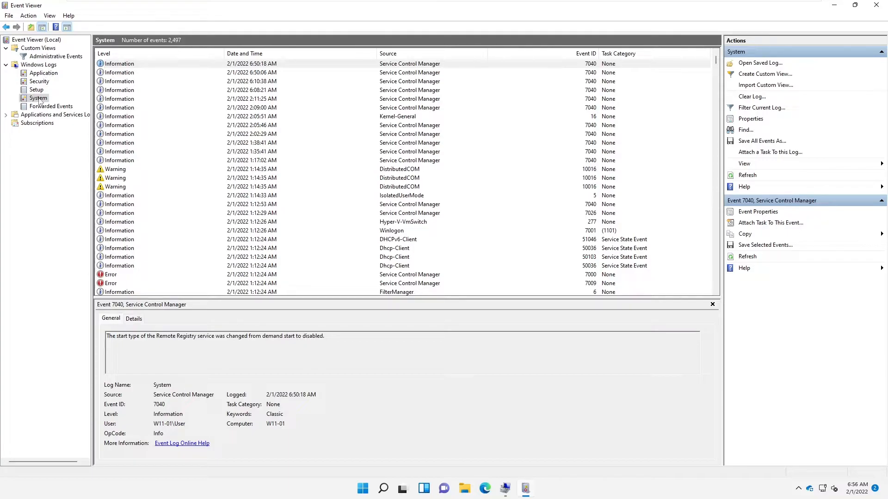
{"action": "left_click", "coordinate": [181, 186]}
{"action": "scroll", "coordinate": [194, 199], "scroll_direction": "down", "scroll_amount": 3}
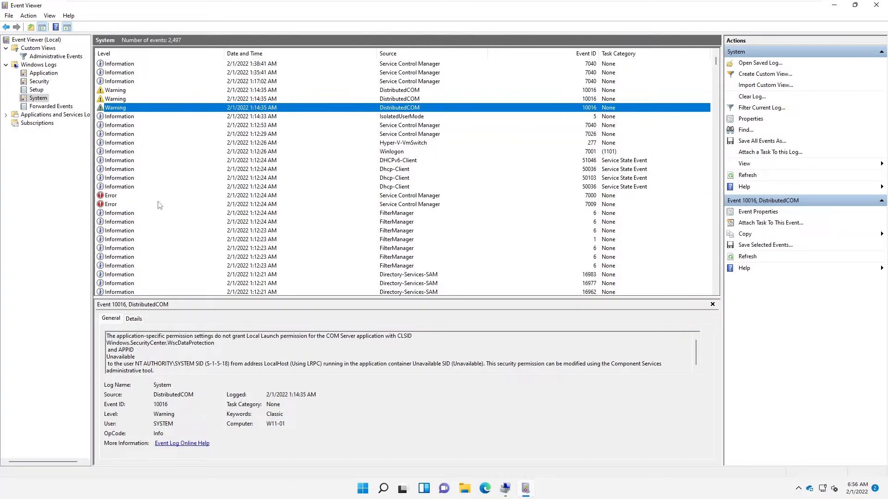
{"action": "scroll", "coordinate": [160, 205], "scroll_direction": "down", "scroll_amount": 1}
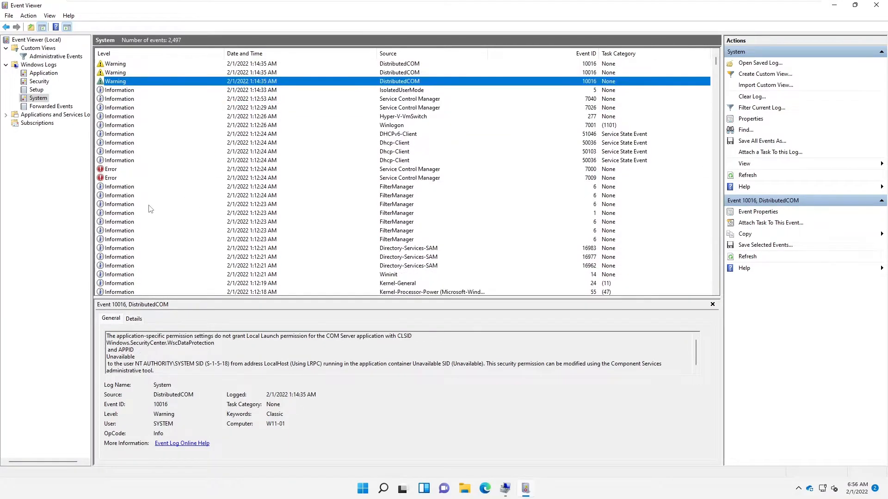
{"action": "left_click", "coordinate": [253, 170]}
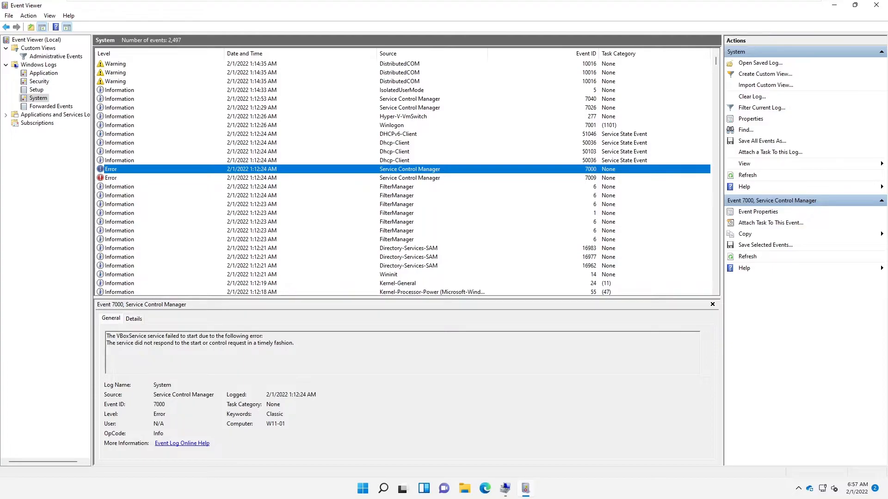
{"action": "scroll", "coordinate": [153, 251], "scroll_direction": "down", "scroll_amount": 12}
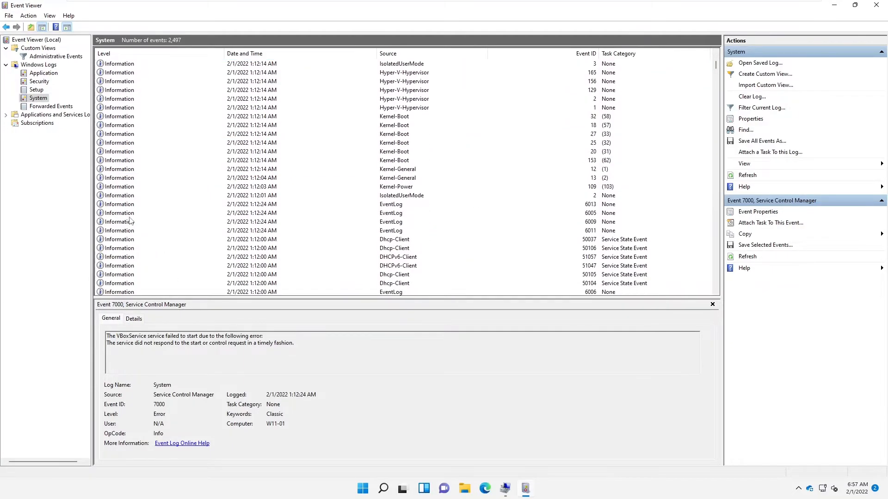
{"action": "scroll", "coordinate": [163, 210], "scroll_direction": "down", "scroll_amount": 15}
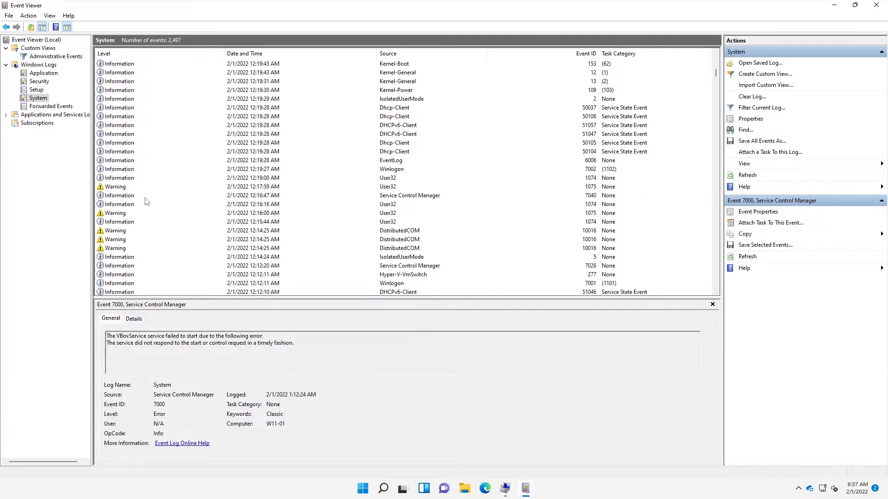
Filter the System log to show only Critical events
{"action": "right_click", "coordinate": [40, 99]}
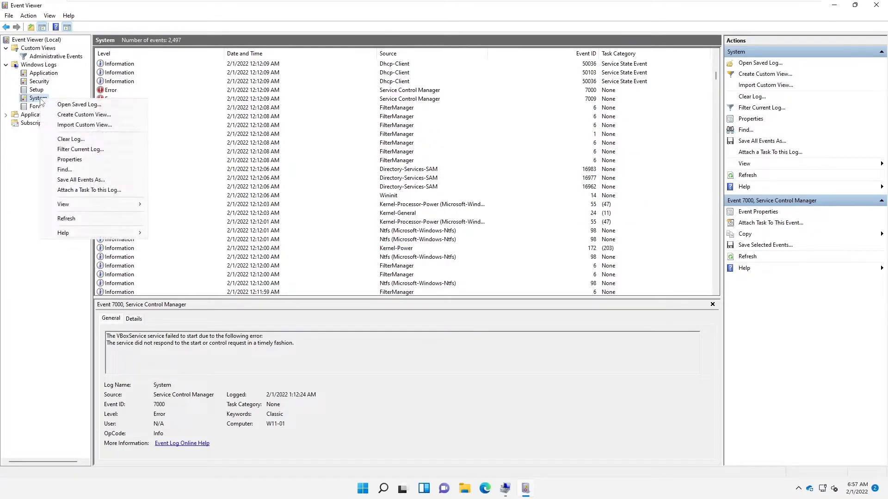
{"action": "left_click", "coordinate": [75, 149]}
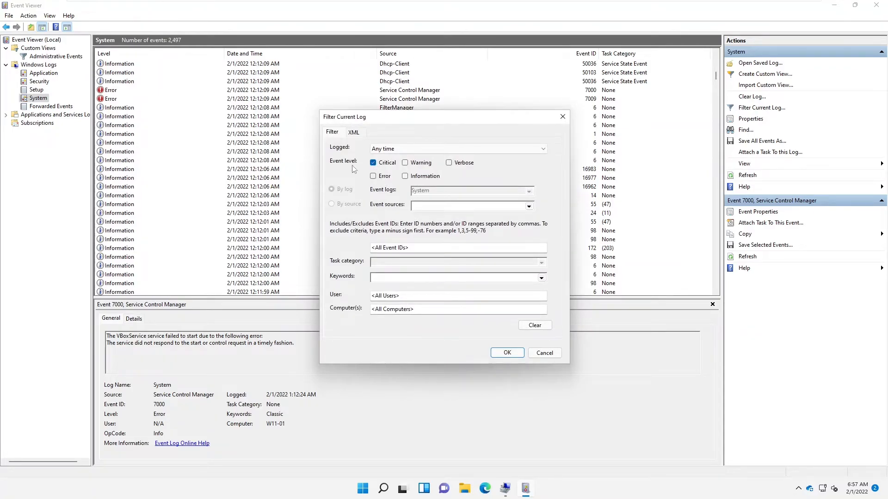
{"action": "left_click", "coordinate": [507, 354]}
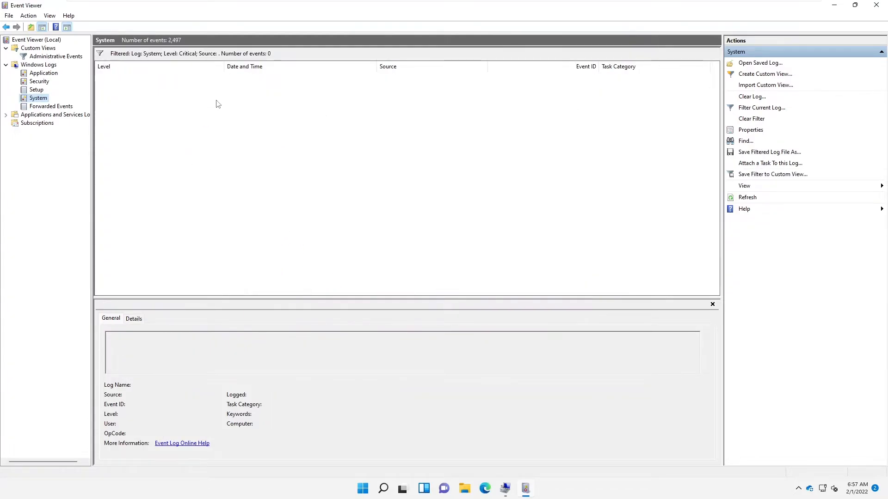
Change the System log filter so that only Error events are listed
{"action": "right_click", "coordinate": [36, 99]}
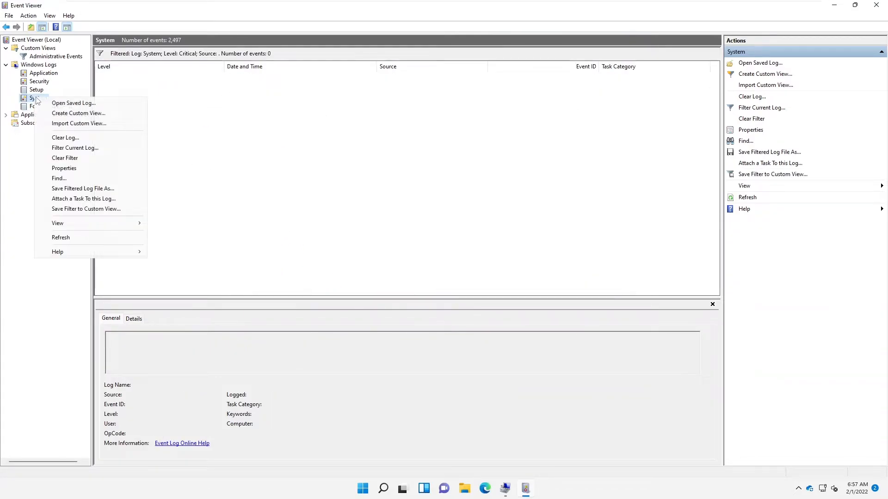
{"action": "left_click", "coordinate": [81, 150]}
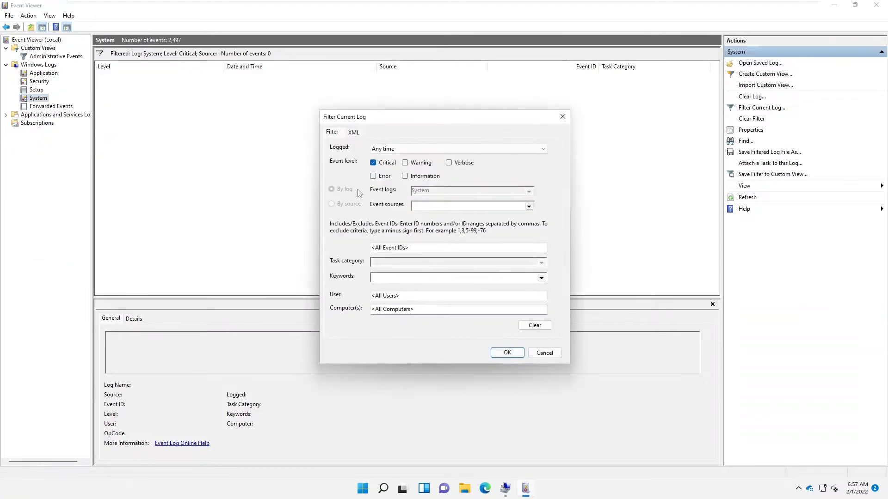
{"action": "left_click", "coordinate": [384, 179]}
{"action": "left_click", "coordinate": [500, 353]}
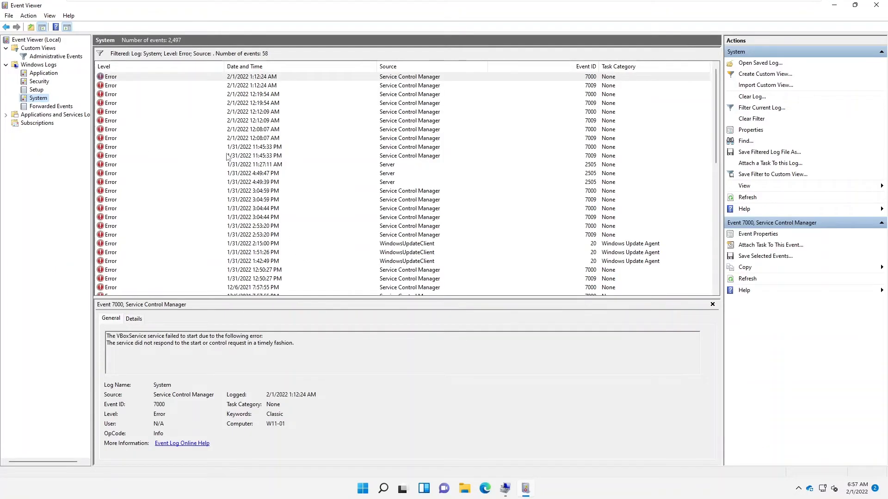
Inspect the Server error of 1/31/2022 11:27:11 AM and the Kernel-Boot error of 12/6/2021 5:16:37 PM in the filtered list
{"action": "left_click", "coordinate": [395, 166]}
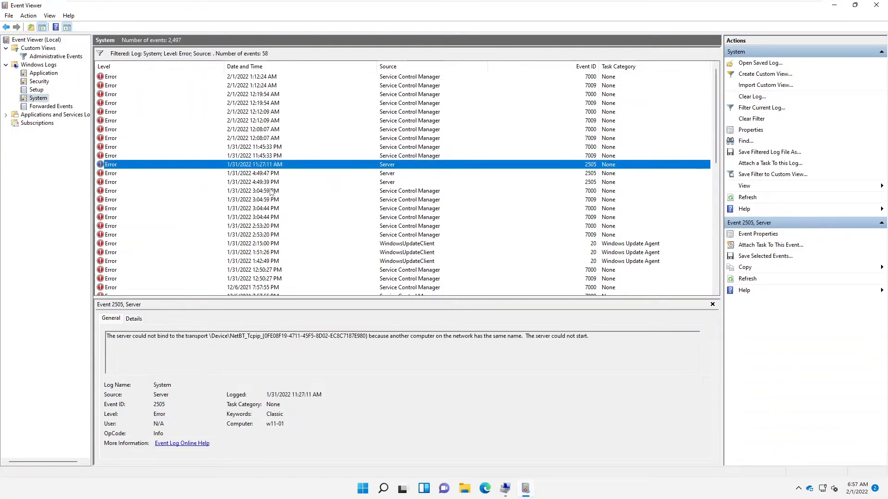
{"action": "scroll", "coordinate": [244, 196], "scroll_direction": "down", "scroll_amount": 10}
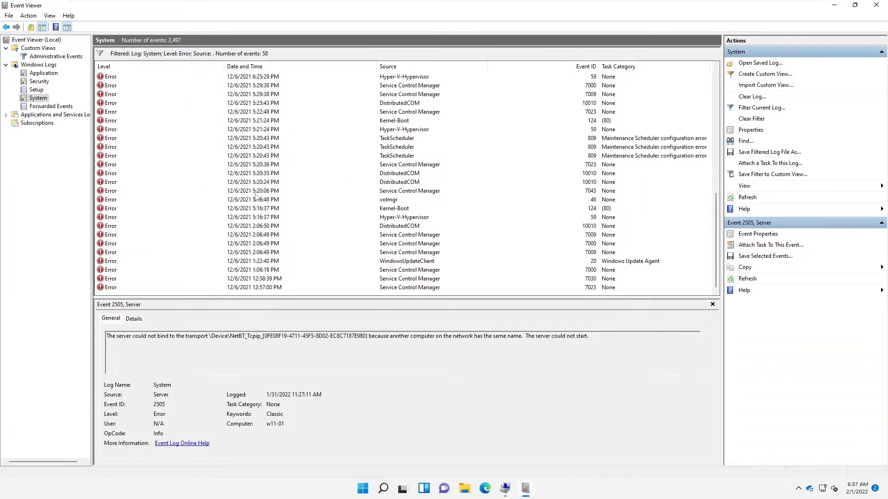
{"action": "left_click", "coordinate": [391, 212]}
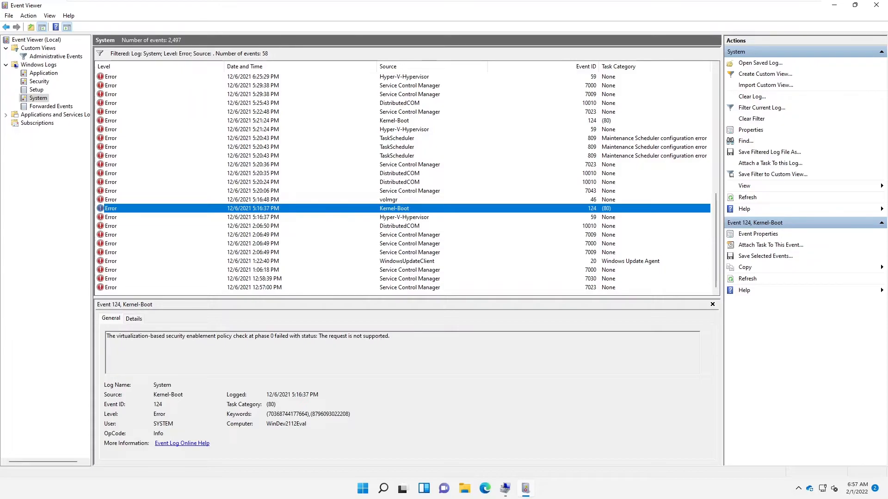
View the Forwarded Events log and expand the Microsoft, OpenSSH and Windows folders within Applications and Services Logs
{"action": "left_click", "coordinate": [46, 107]}
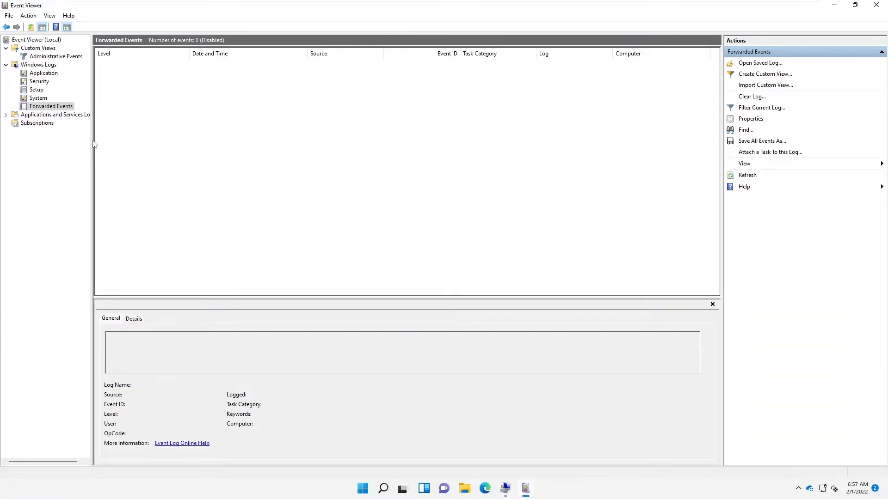
{"action": "left_click", "coordinate": [6, 115]}
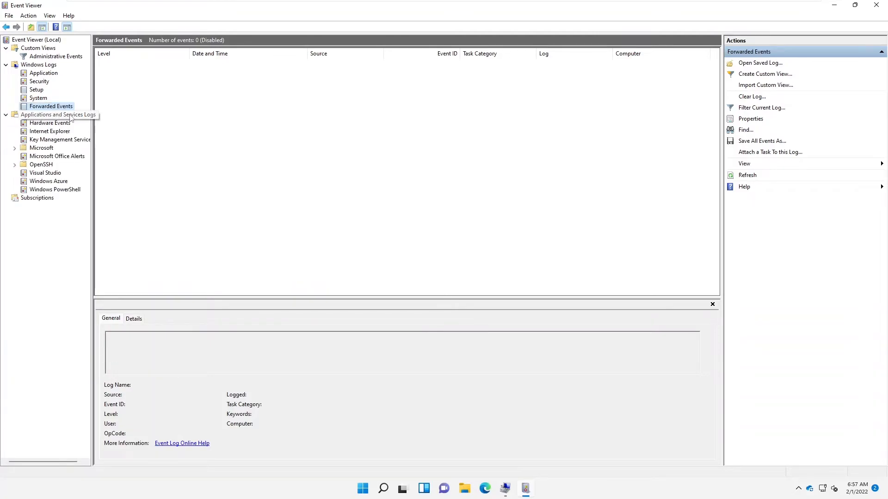
{"action": "left_click", "coordinate": [15, 149]}
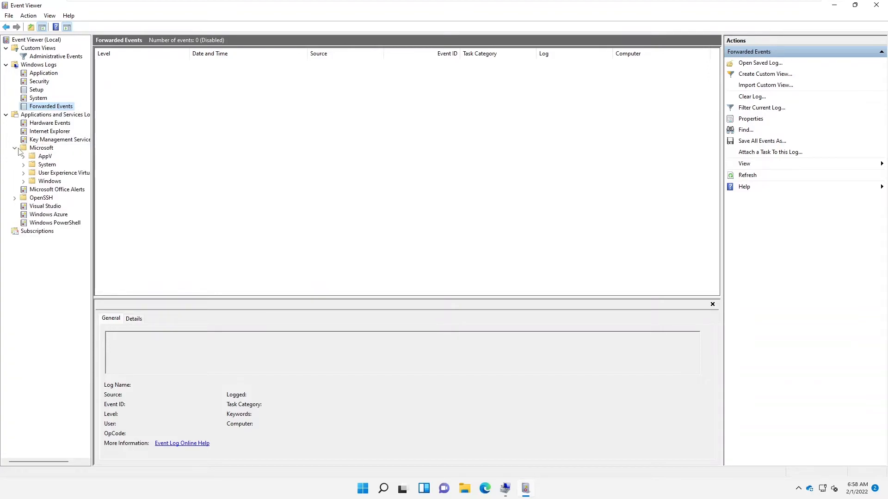
{"action": "left_click", "coordinate": [15, 198]}
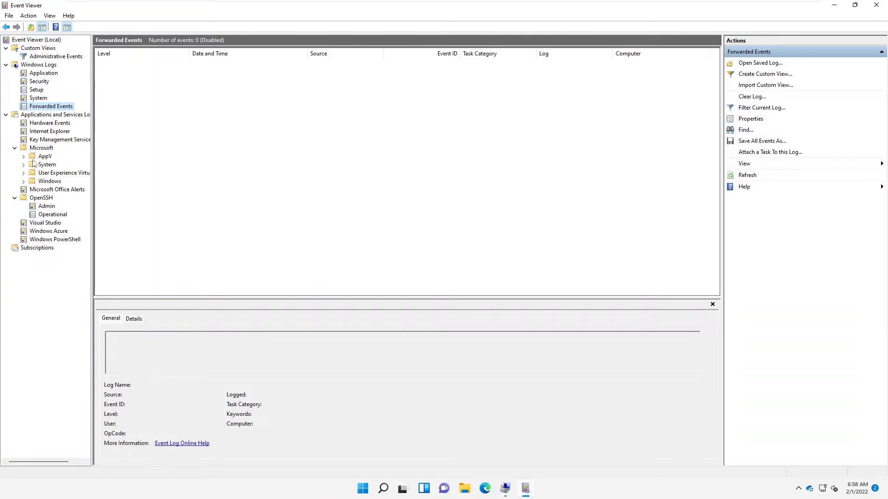
{"action": "left_click", "coordinate": [23, 182]}
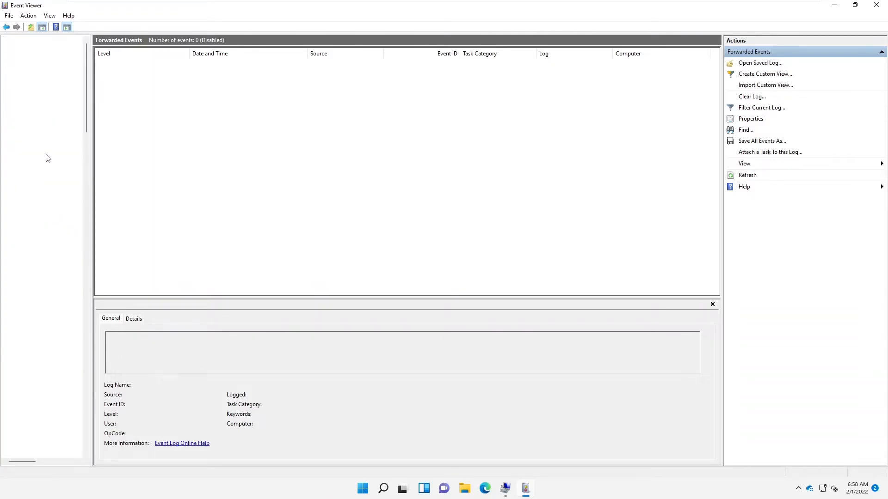
Find the Biometrics folder among the Windows component logs and view its Operational log
{"action": "scroll", "coordinate": [56, 132], "scroll_direction": "down", "scroll_amount": 5}
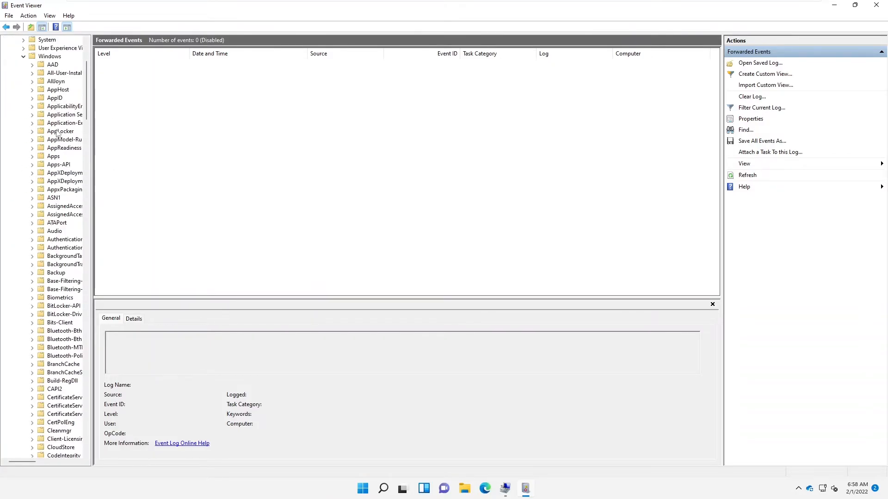
{"action": "scroll", "coordinate": [57, 134], "scroll_direction": "down", "scroll_amount": 3}
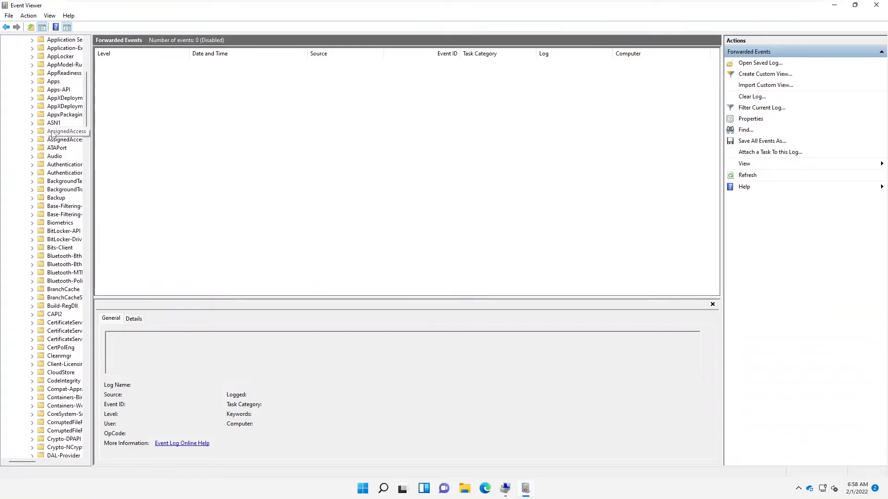
{"action": "left_click", "coordinate": [61, 224]}
{"action": "left_click", "coordinate": [33, 223]}
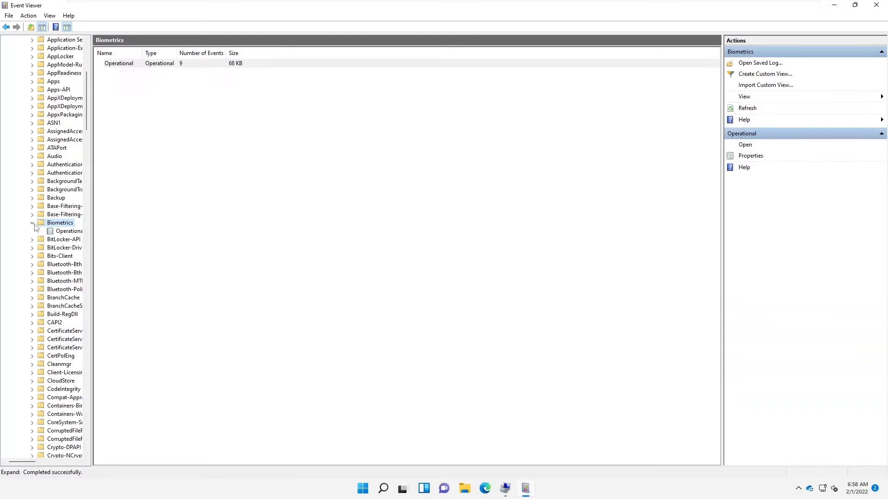
{"action": "left_click", "coordinate": [67, 231]}
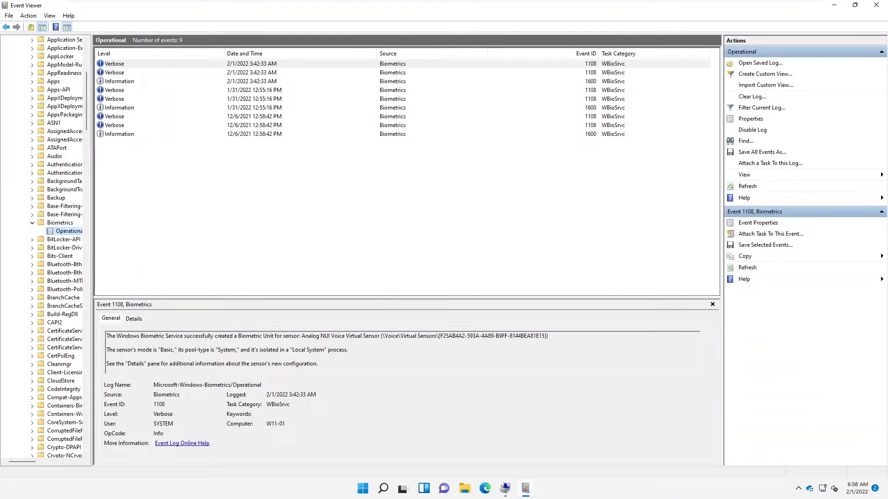
View the GroupPolicy Operational log and inspect its 3:42:34 AM events with IDs 4117 and 5324
{"action": "scroll", "coordinate": [58, 292], "scroll_direction": "down", "scroll_amount": 2}
{"action": "scroll", "coordinate": [58, 292], "scroll_direction": "down", "scroll_amount": 17}
{"action": "scroll", "coordinate": [56, 289], "scroll_direction": "down", "scroll_amount": 6}
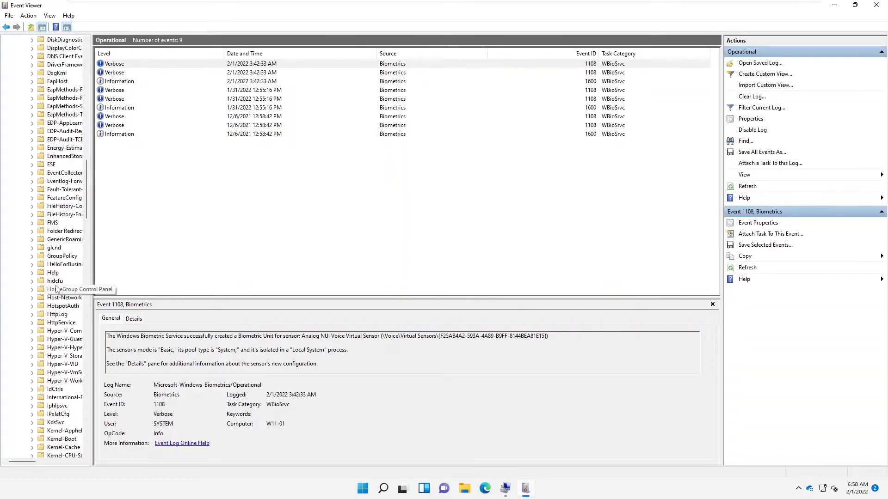
{"action": "double_click", "coordinate": [63, 258]}
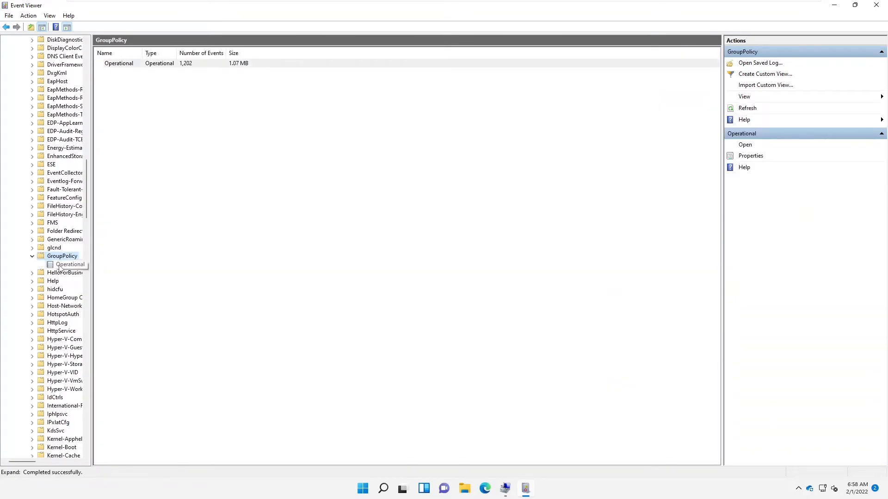
{"action": "left_click", "coordinate": [60, 265]}
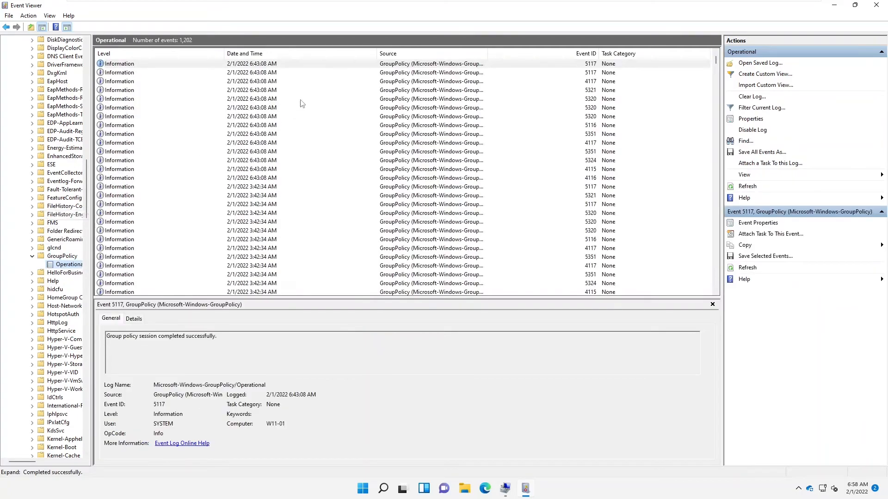
{"action": "left_click", "coordinate": [254, 248]}
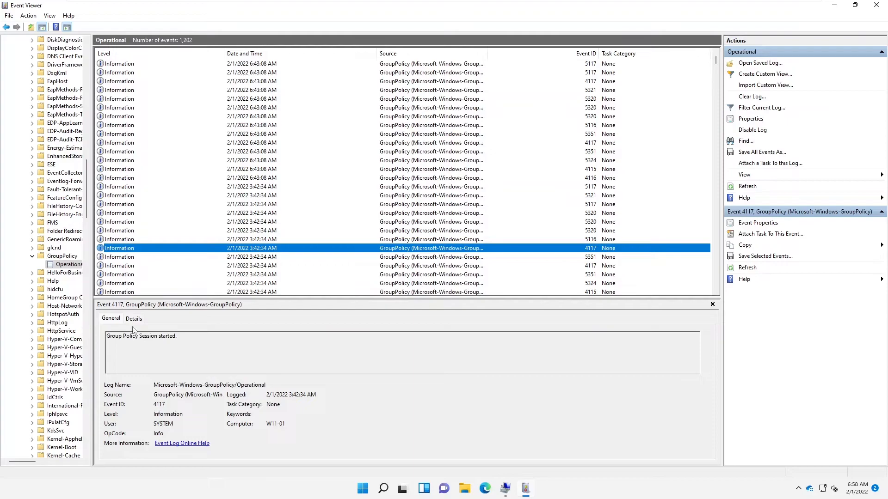
{"action": "left_click", "coordinate": [134, 283]}
View the Operational log of the Store component and inspect its 6:42:53 AM warning, event ID 8002
{"action": "scroll", "coordinate": [53, 296], "scroll_direction": "down", "scroll_amount": 4}
{"action": "scroll", "coordinate": [52, 306], "scroll_direction": "down", "scroll_amount": 9}
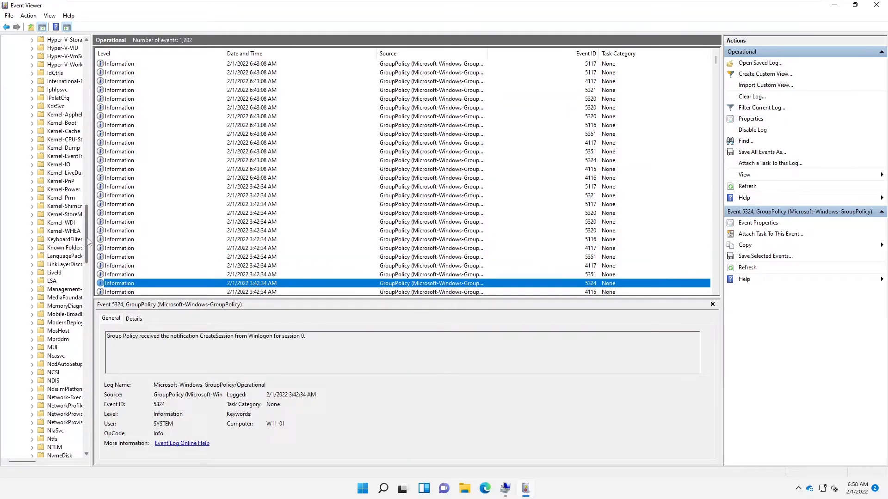
{"action": "left_click_drag", "start_coordinate": [87, 240], "coordinate": [86, 341]}
{"action": "scroll", "coordinate": [52, 342], "scroll_direction": "down", "scroll_amount": 1}
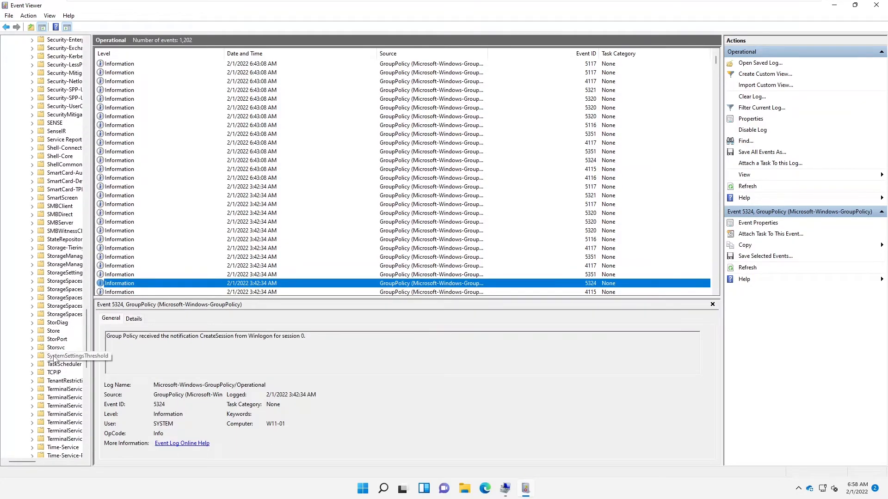
{"action": "left_click", "coordinate": [52, 332]}
{"action": "left_click", "coordinate": [34, 332]}
{"action": "left_click", "coordinate": [65, 339]}
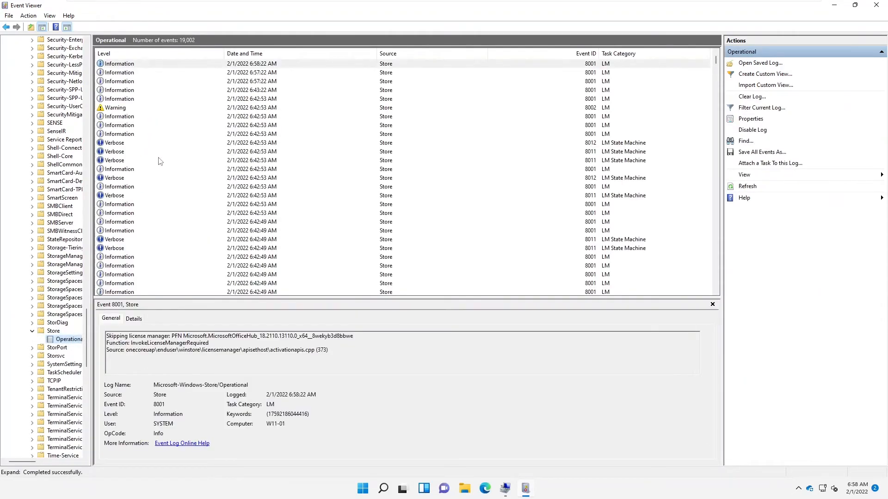
{"action": "left_click", "coordinate": [116, 108]}
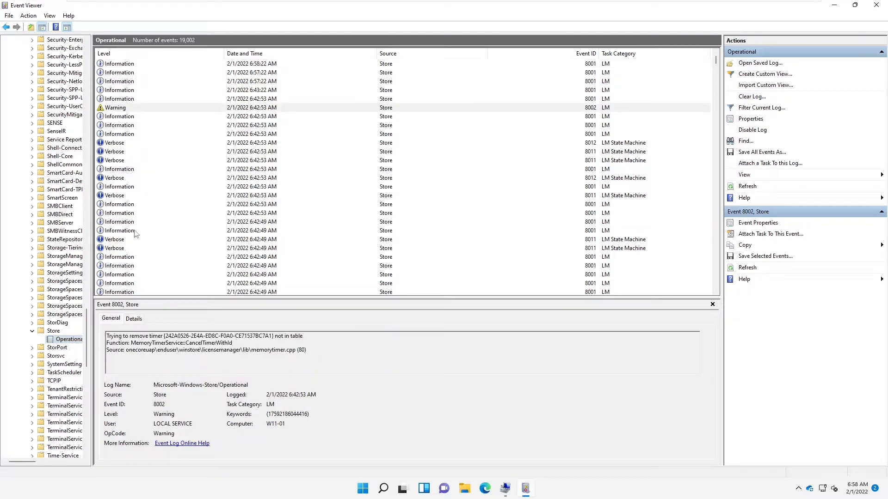
View the OpenSSH Admin, Visual Studio and Windows Azure logs, and return to the beginning of the log tree
{"action": "scroll", "coordinate": [58, 336], "scroll_direction": "down", "scroll_amount": 20}
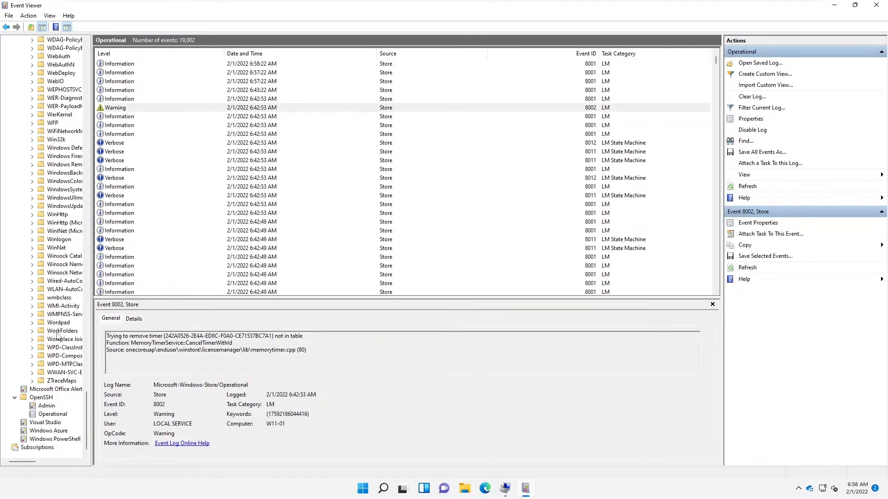
{"action": "left_click", "coordinate": [48, 407]}
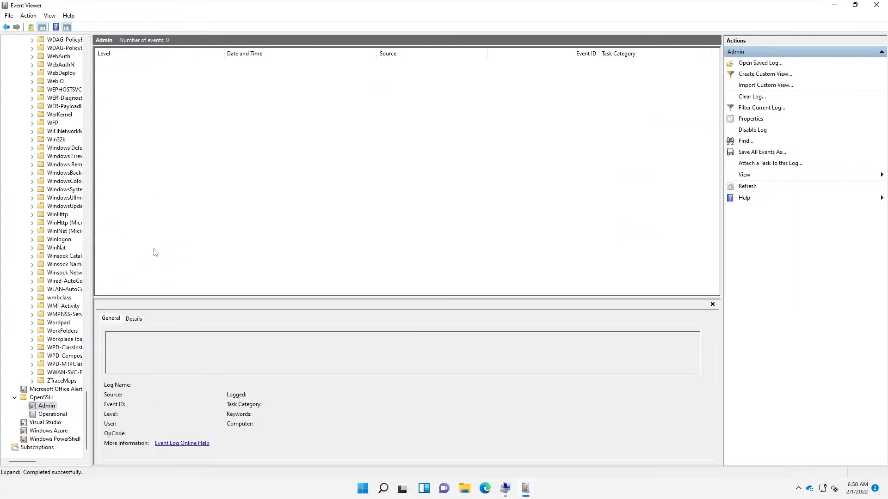
{"action": "left_click", "coordinate": [44, 423]}
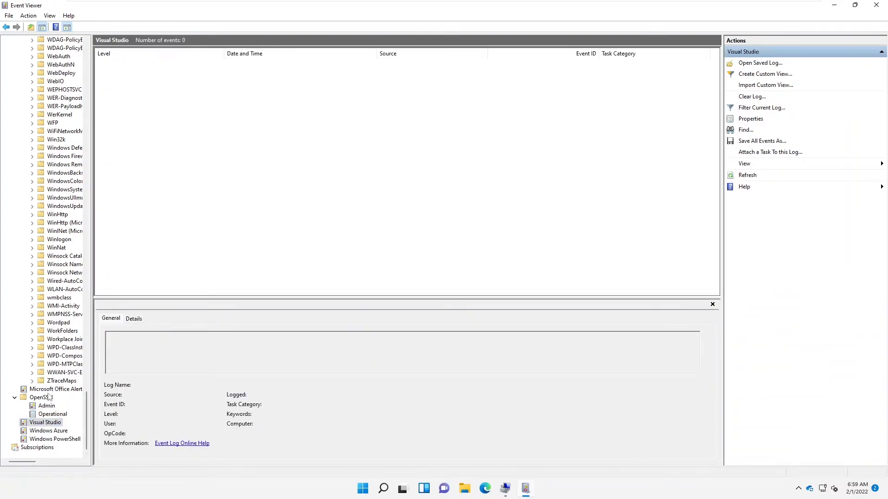
{"action": "left_click", "coordinate": [46, 431]}
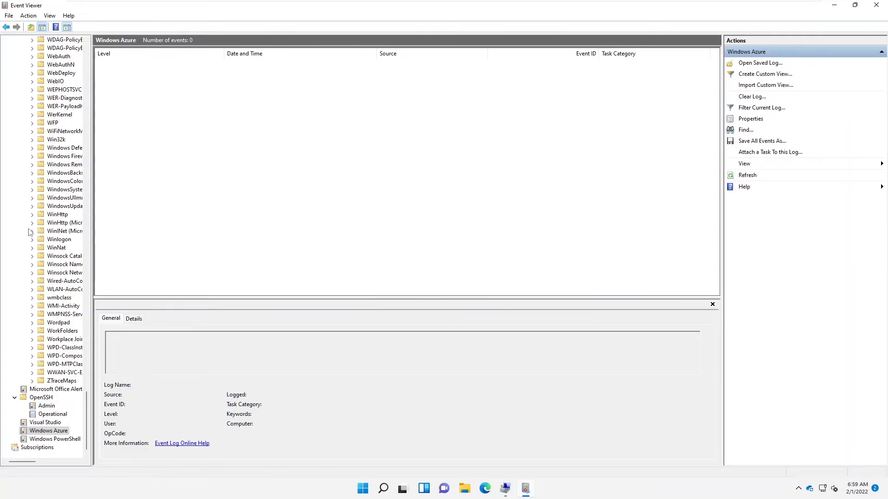
{"action": "left_click_drag", "start_coordinate": [88, 405], "coordinate": [85, 70]}
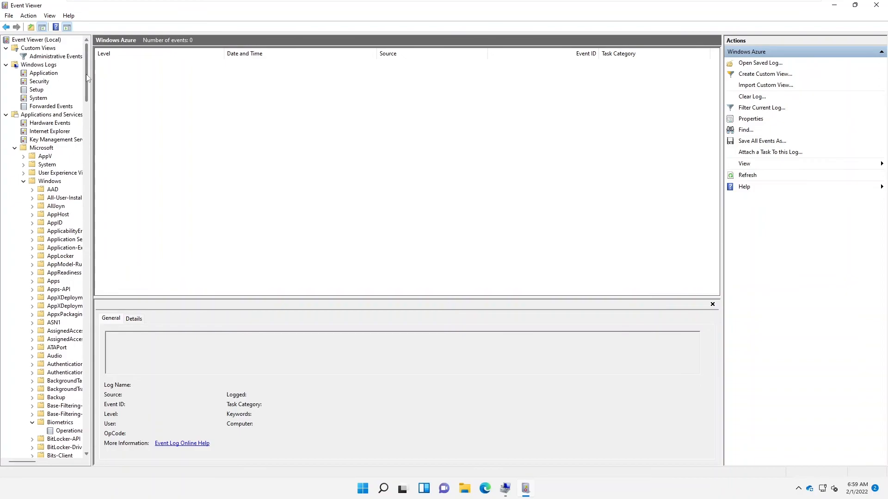